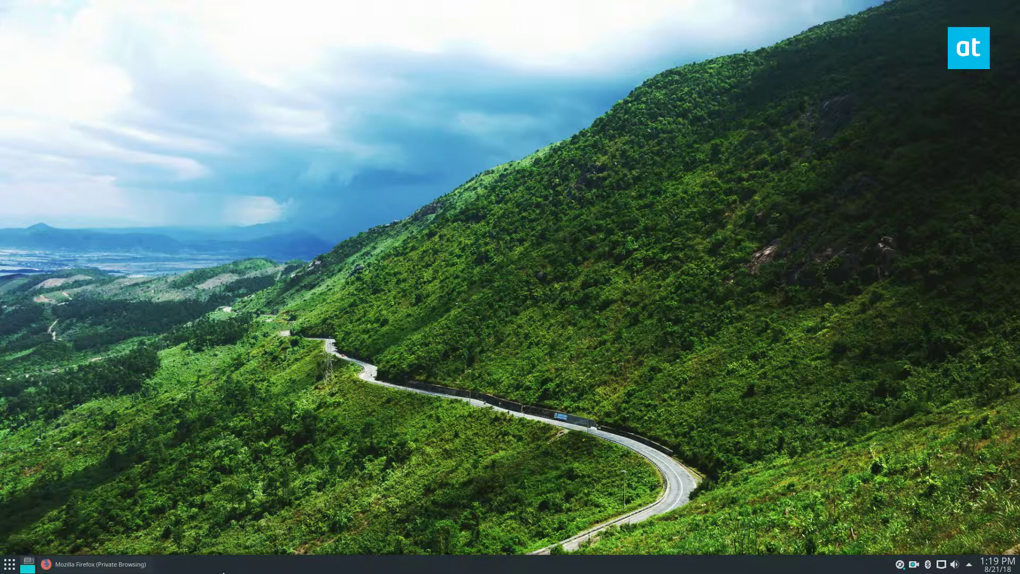
click(133, 564)
text(https://museeks.io)
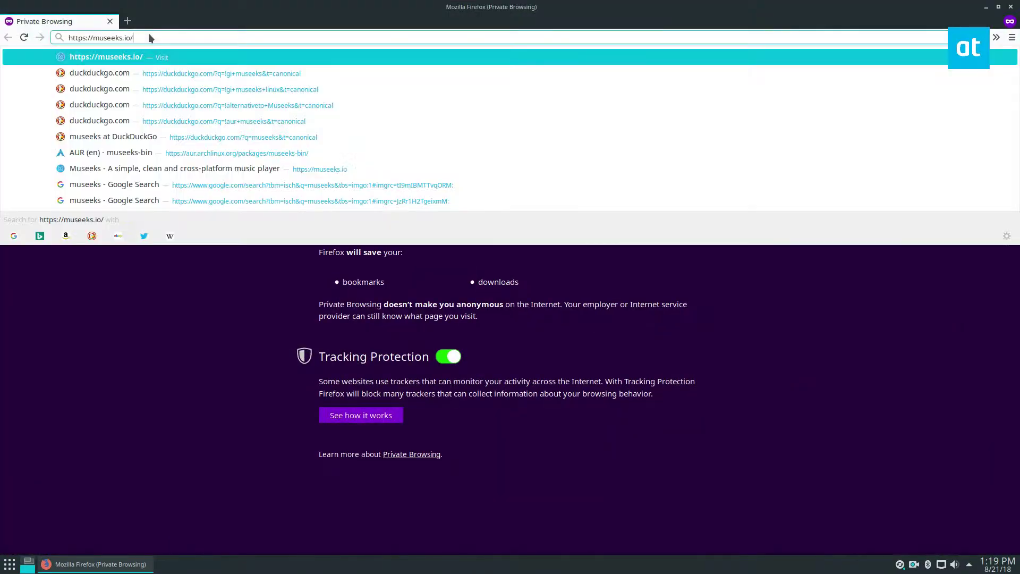
key(Return)
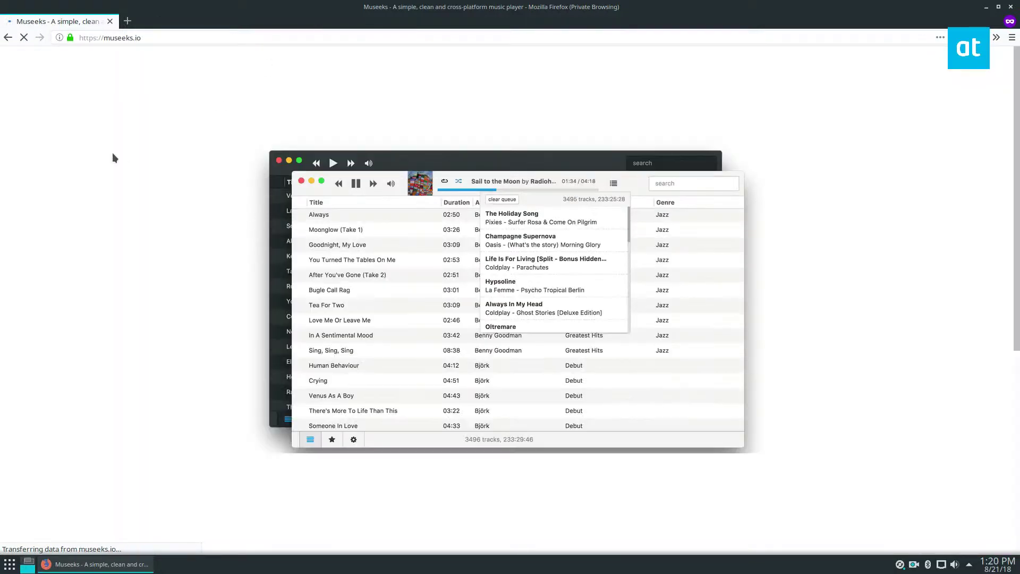
- Download the 64-bit Linux AppImage of Museeks from the site's Downloads section and save the file
scroll(148, 345, down, 3)
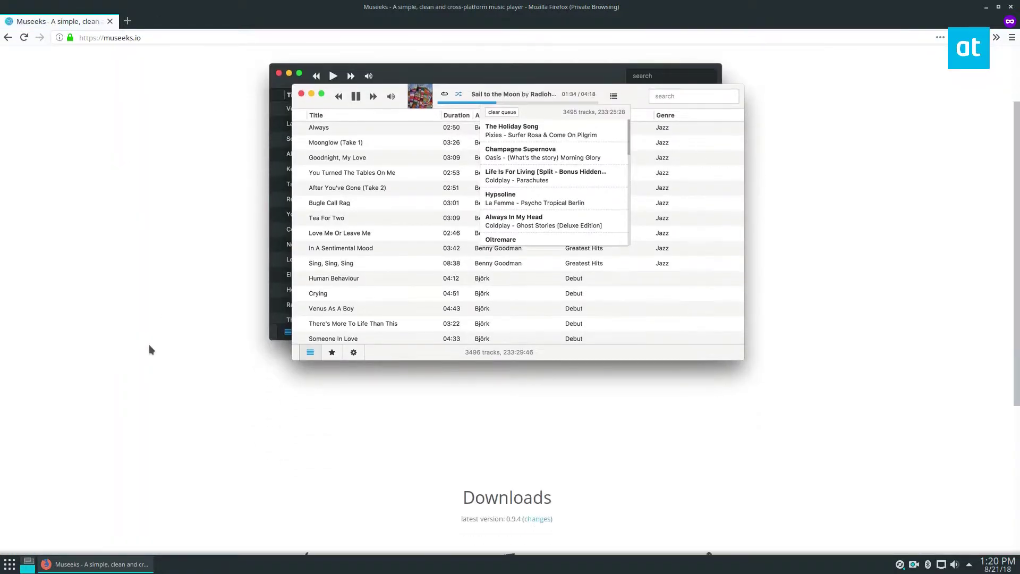
scroll(149, 348, down, 5)
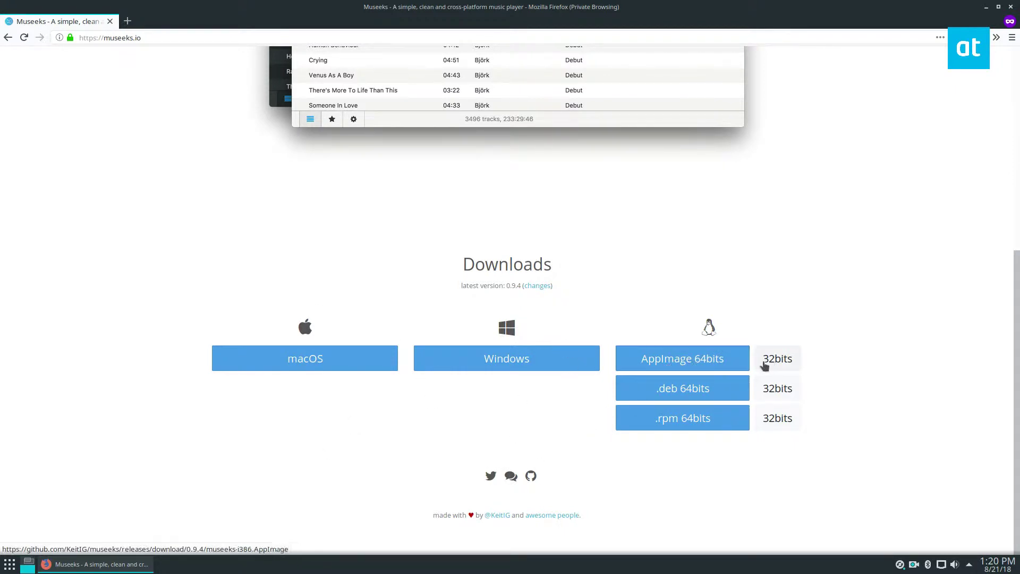
click(696, 360)
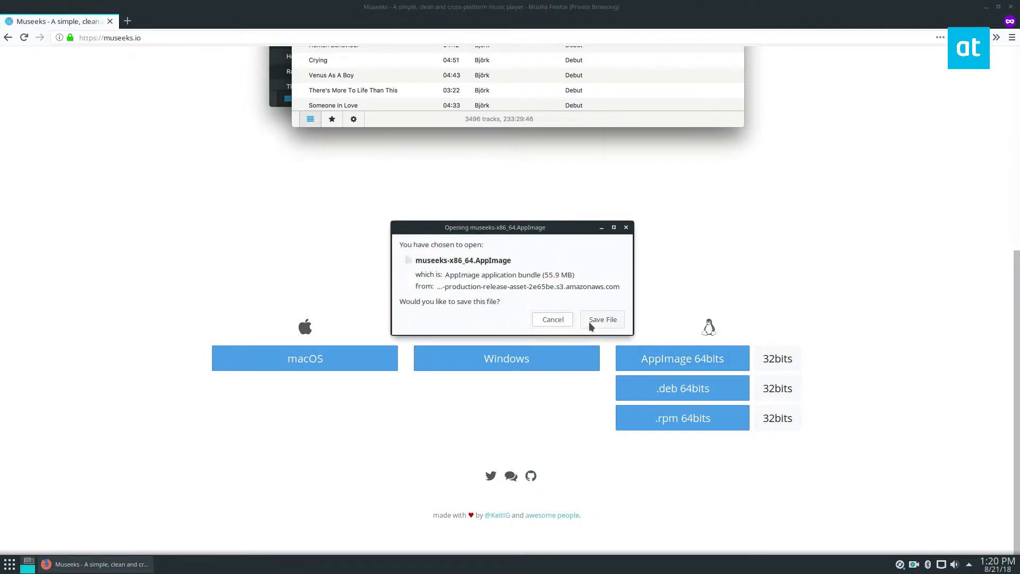
click(602, 320)
- Reduce the browser to a smaller window and check the options for the running museeks-x86_64.AppImage download
drag(544, 7, 476, 43)
click(776, 82)
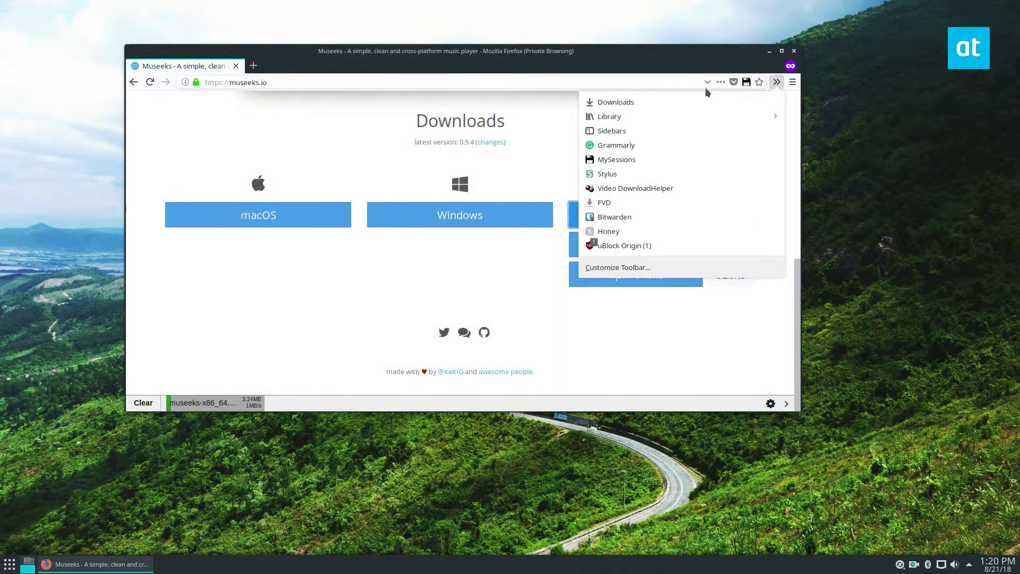
click(300, 275)
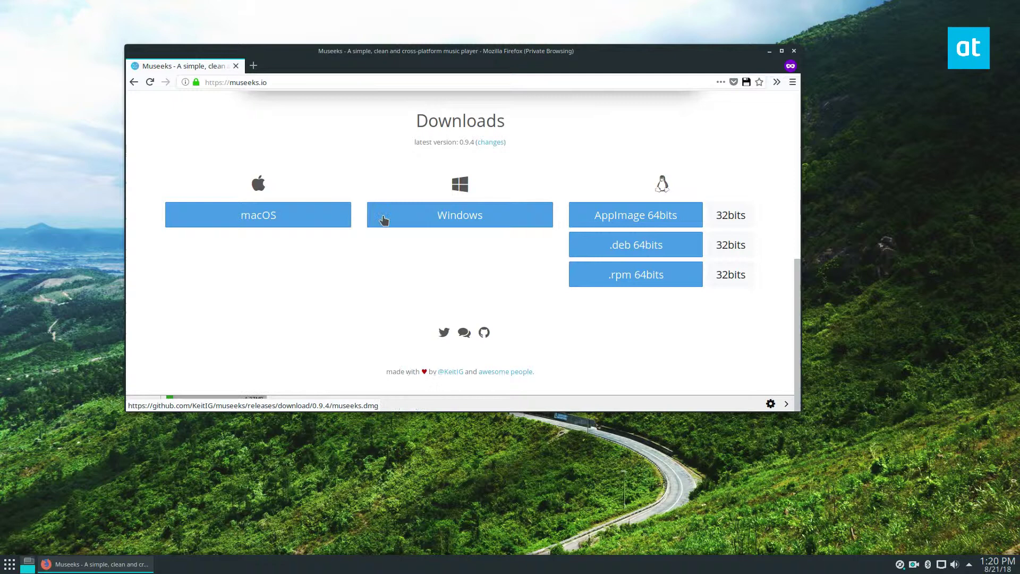
right_click(226, 413)
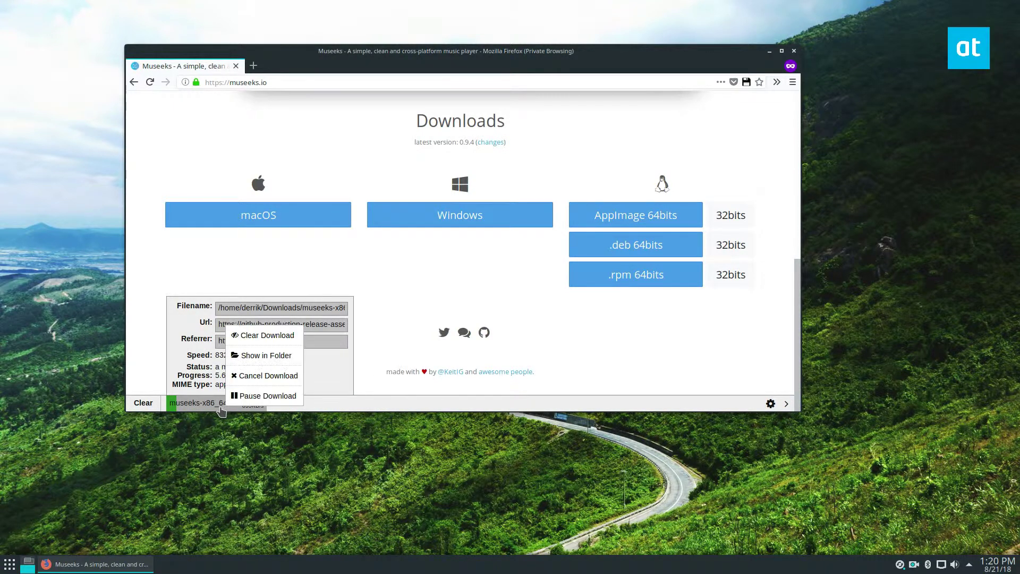
click(194, 451)
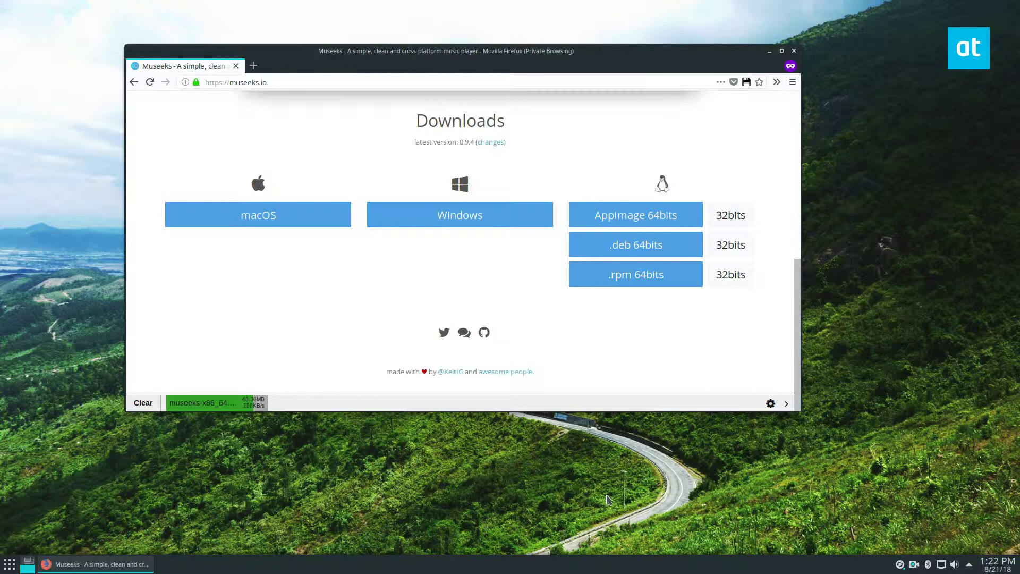
- Show the downloaded museeks-x86_64.AppImage in its folder and minimize the browser window
right_click(229, 402)
click(247, 385)
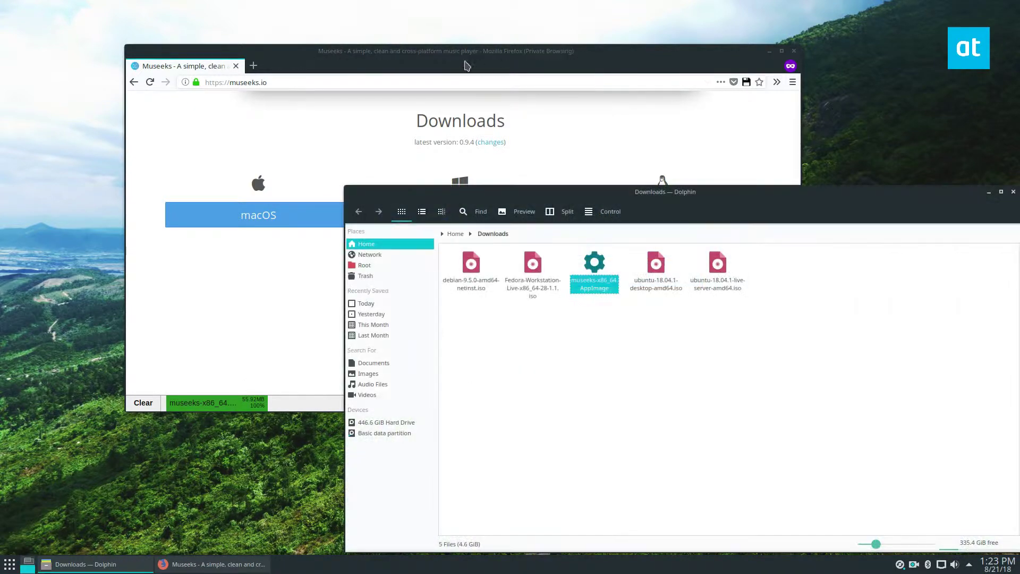
click(768, 50)
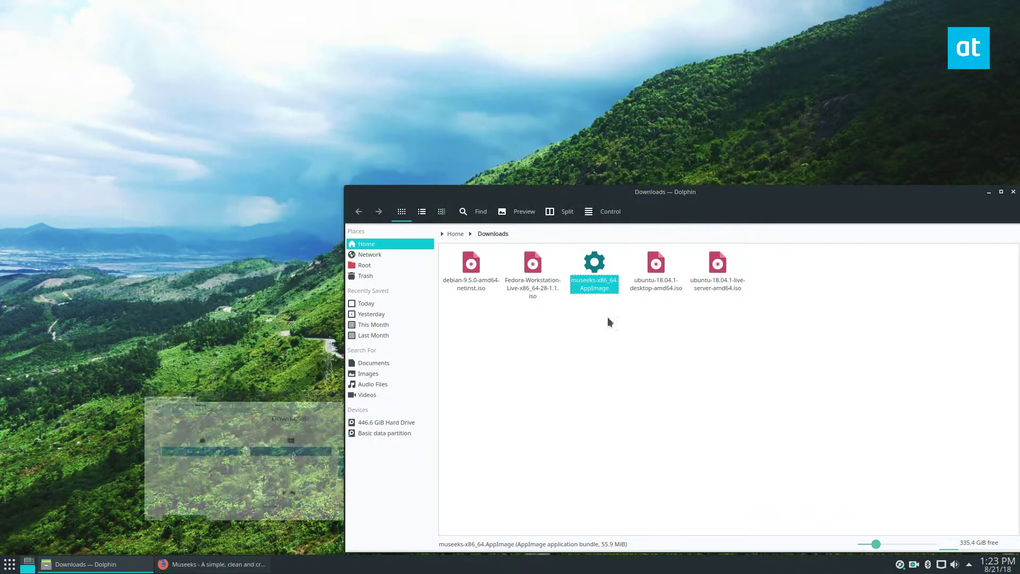
right_click(591, 281)
click(632, 432)
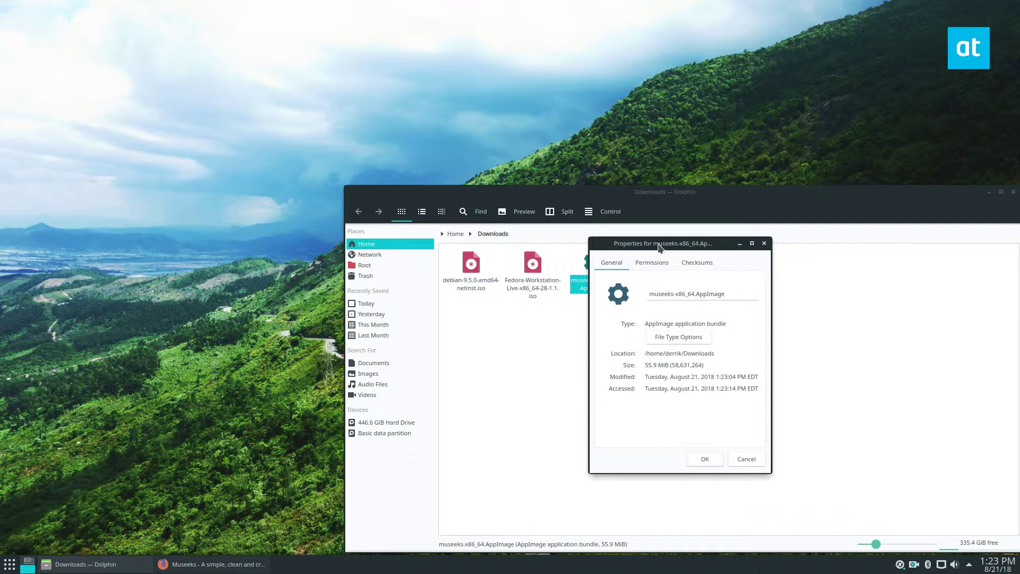
drag(663, 243, 654, 92)
click(638, 111)
click(606, 116)
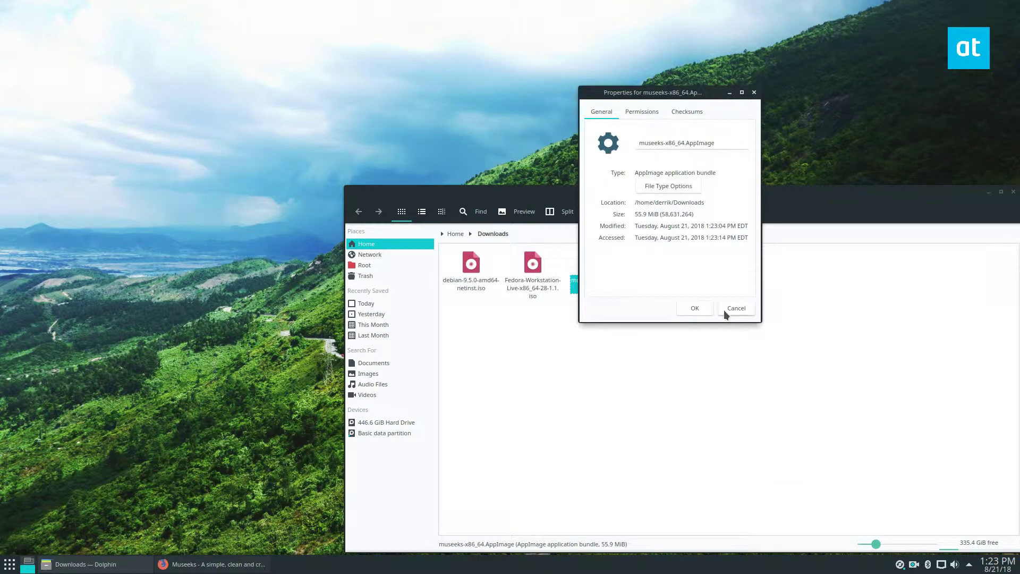
click(725, 310)
- Make sure museeks-x86_64.AppImage is marked as executable in its permissions and accept the file properties
drag(583, 205, 478, 155)
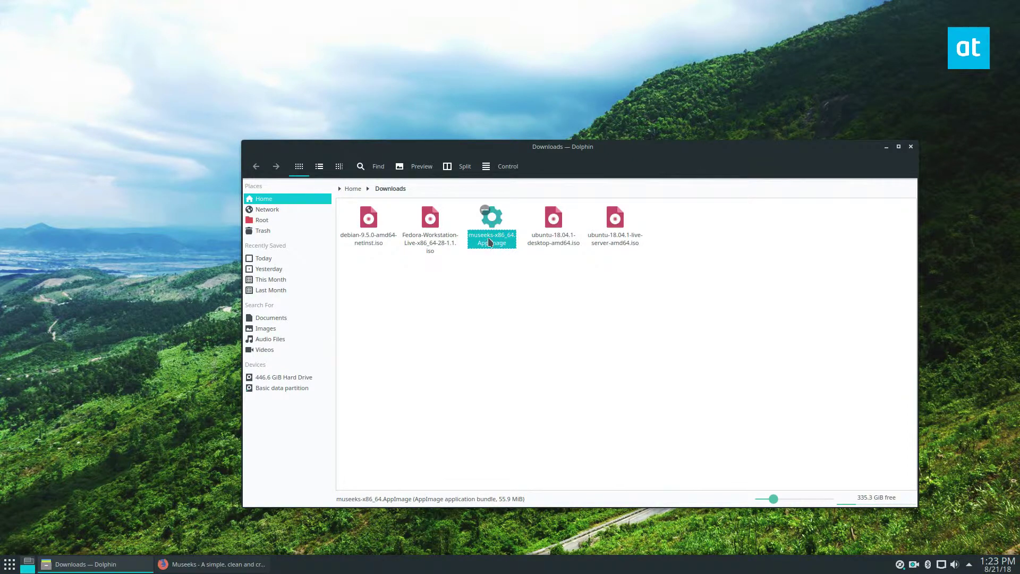
right_click(489, 243)
click(537, 388)
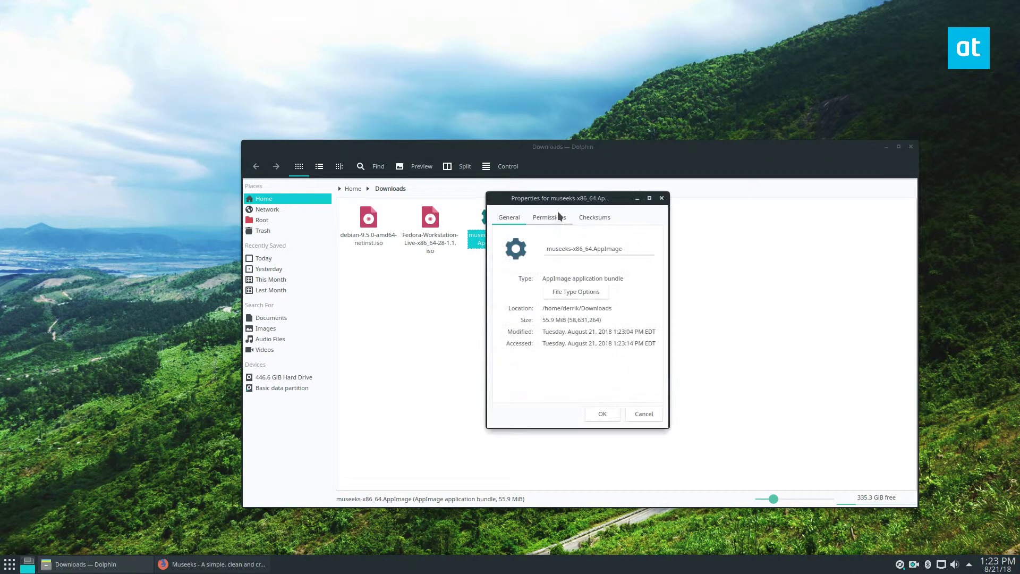
click(557, 214)
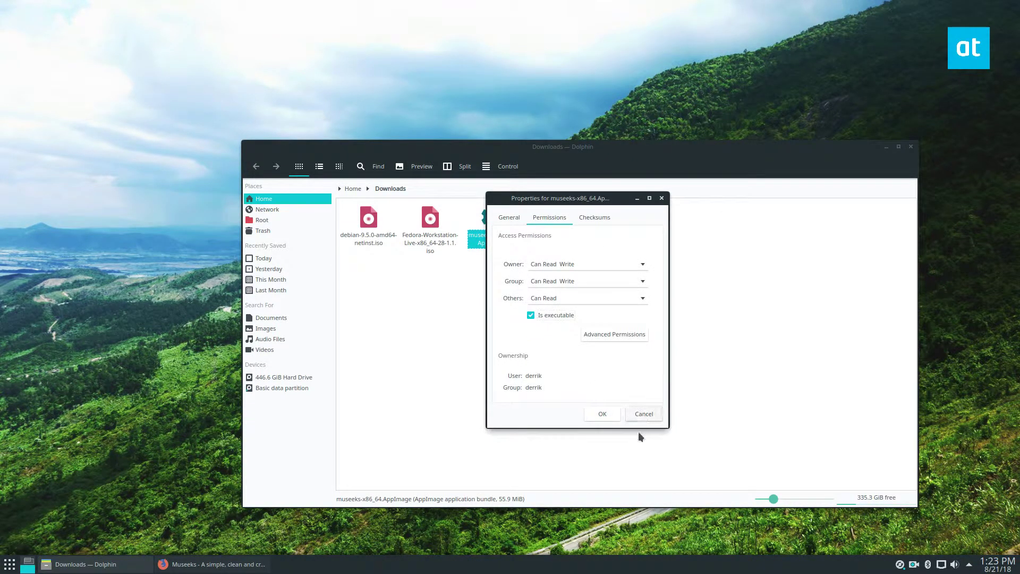
click(603, 412)
- Launch museeks-x86_64.AppImage and minimize the file manager behind the Museeks window
click(486, 242)
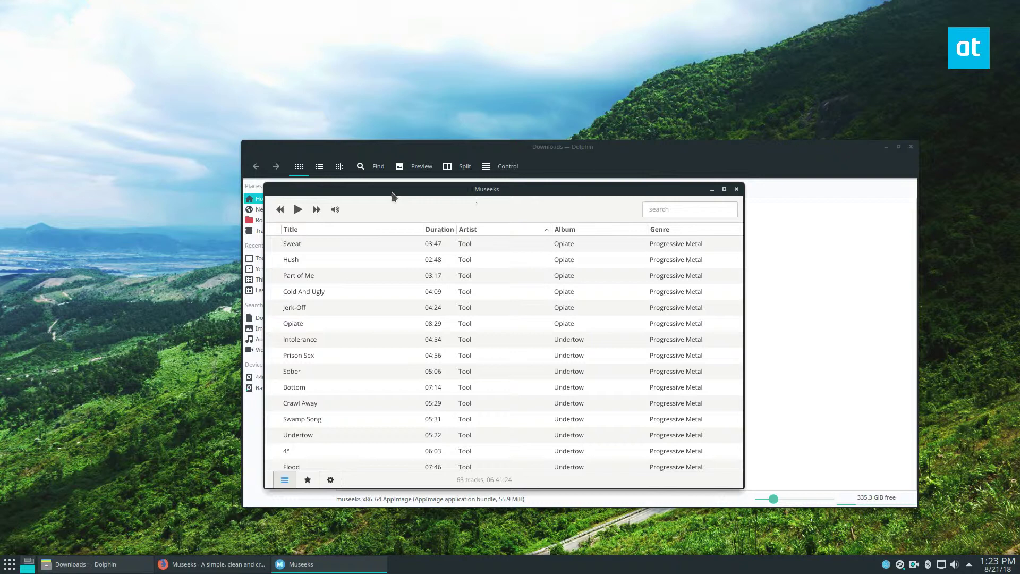
drag(392, 195, 462, 163)
click(886, 147)
- Look through the full track list in the Museeks library, ending with the window maximized
scroll(458, 286, down, 2)
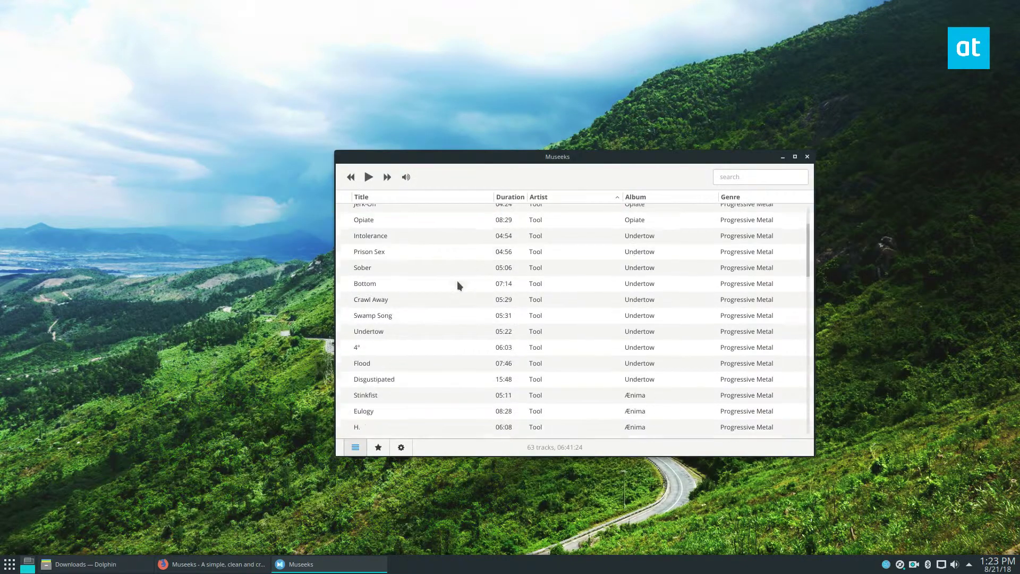
scroll(458, 285, down, 15)
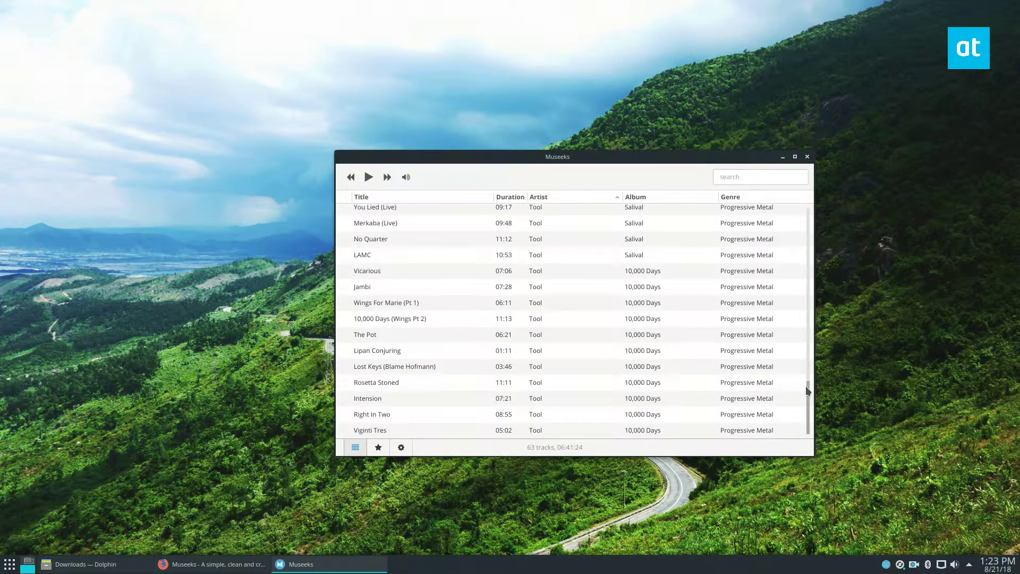
drag(806, 393, 888, 218)
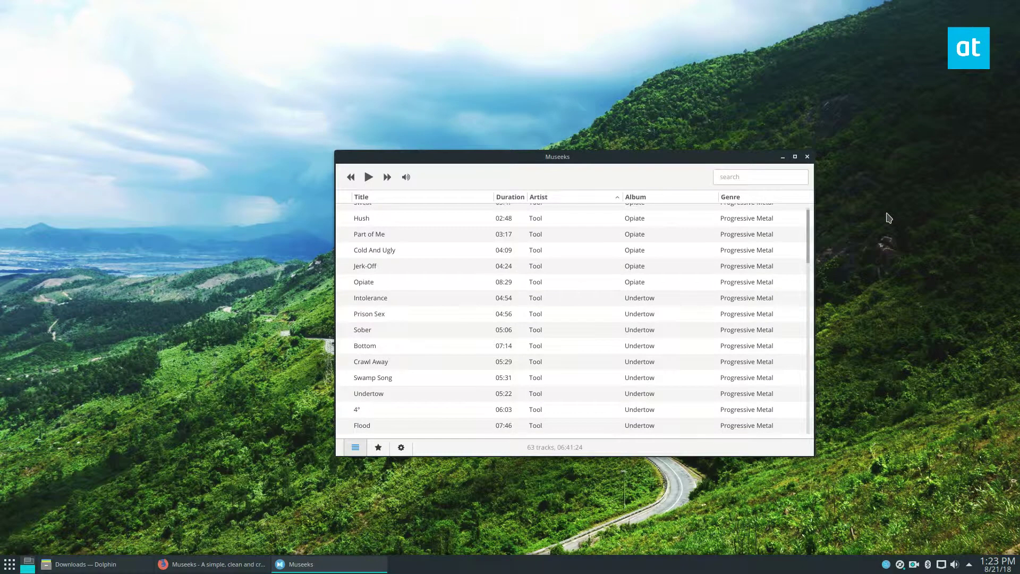
scroll(558, 345, up, 1)
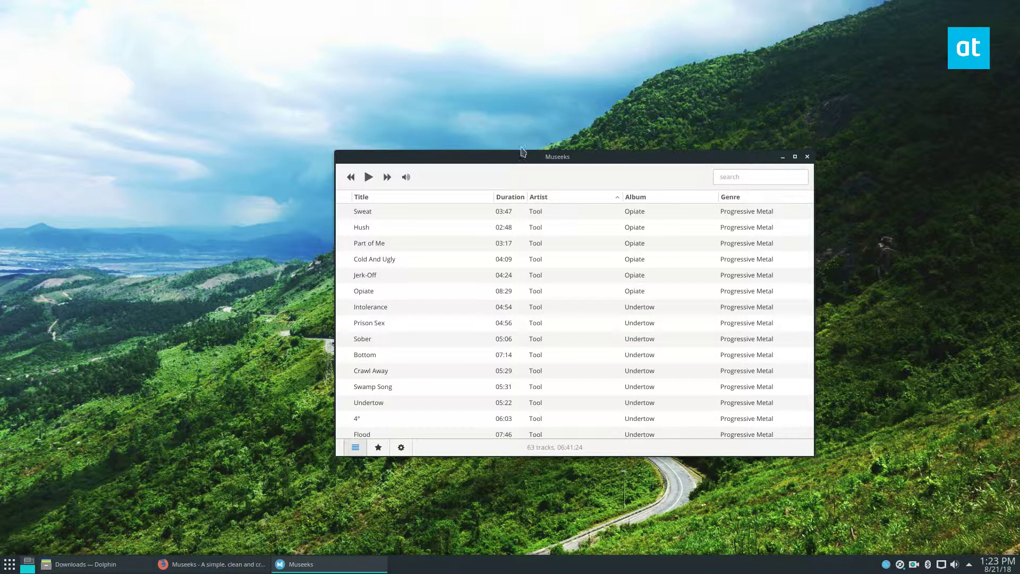
drag(522, 156, 503, 111)
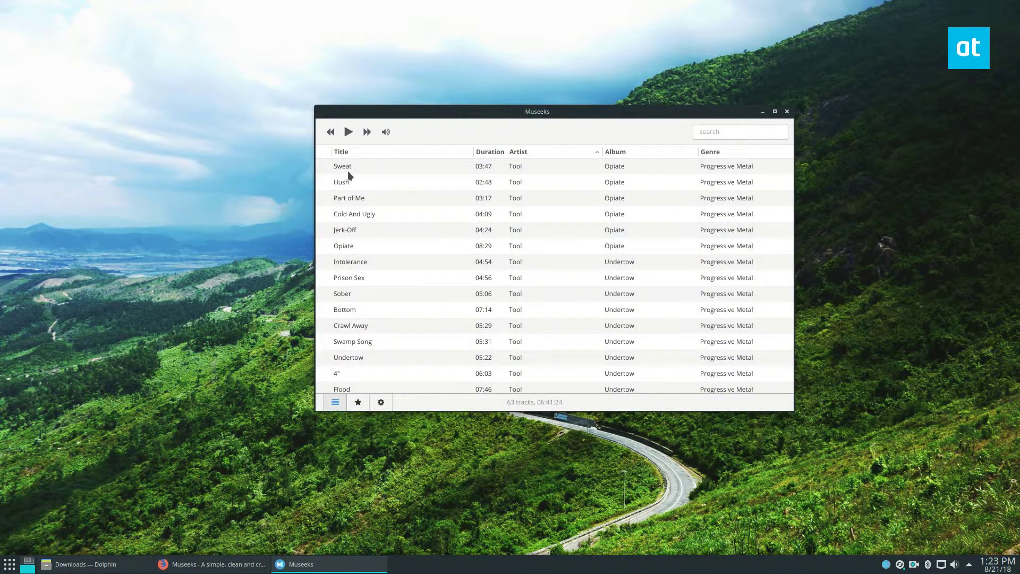
scroll(473, 269, down, 13)
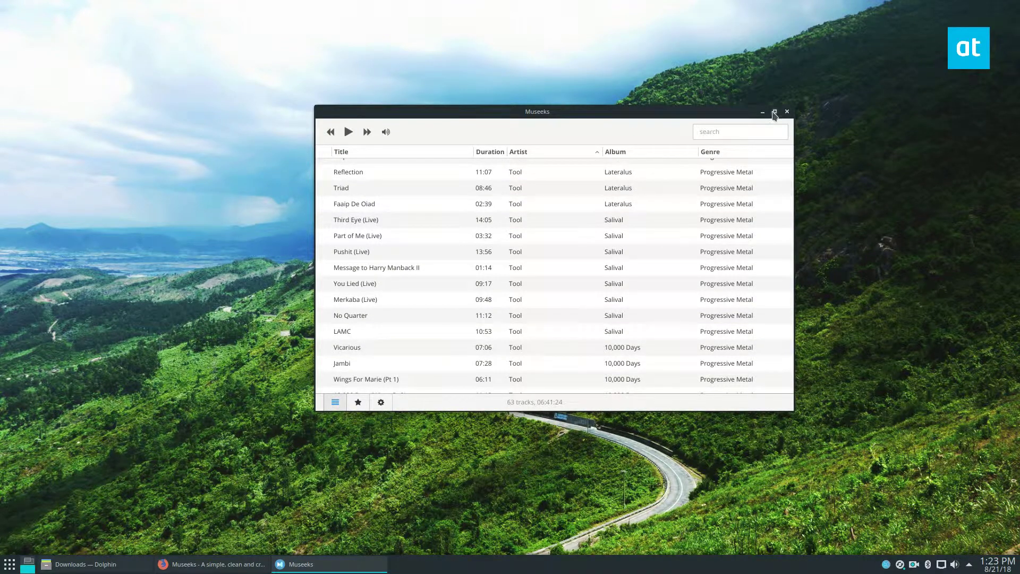
click(774, 112)
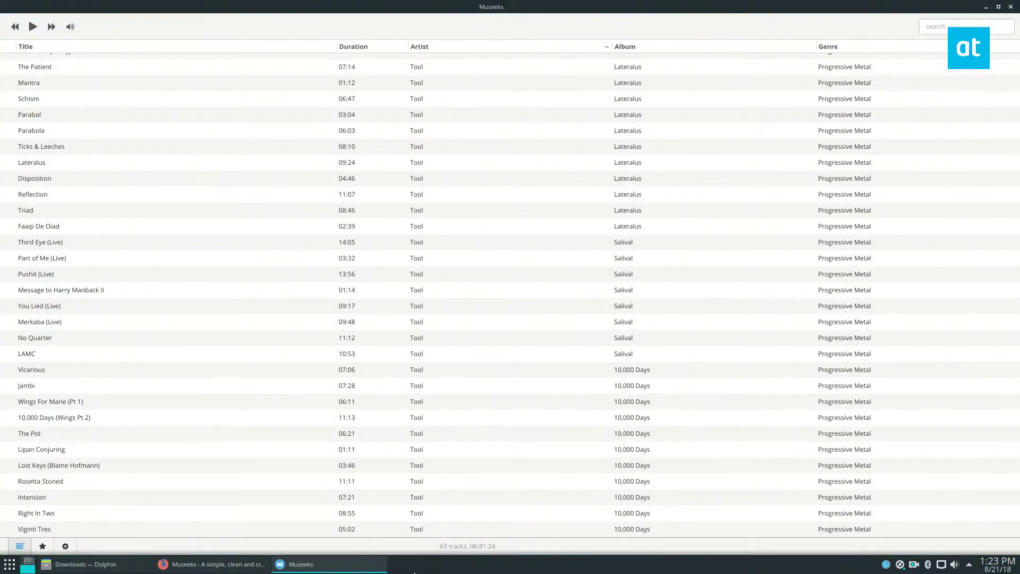
- Switch to the Dolphin file manager and look over the AppImage's context options and the home folder, returning to Downloads
click(329, 564)
click(85, 564)
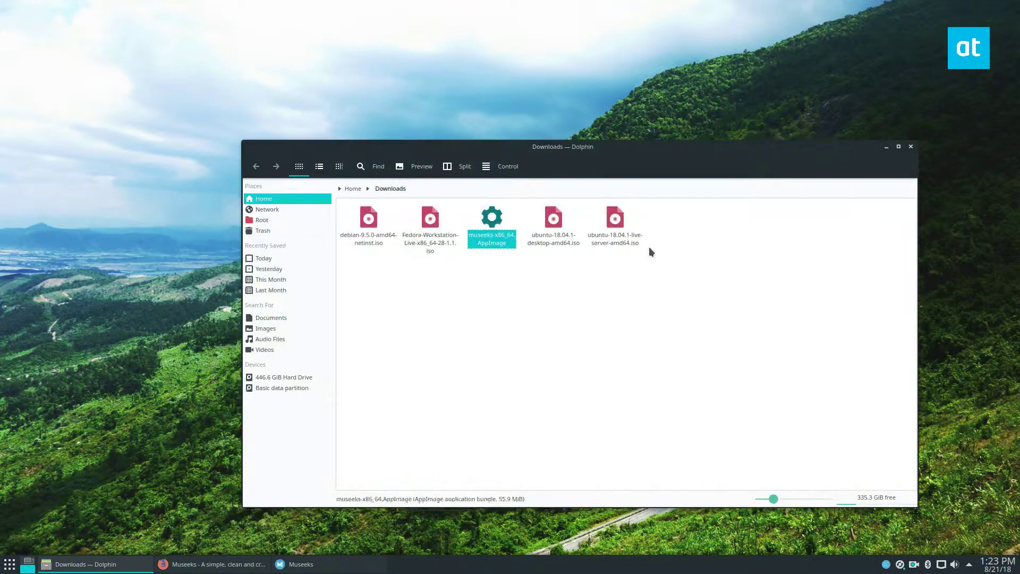
right_click(481, 248)
click(391, 365)
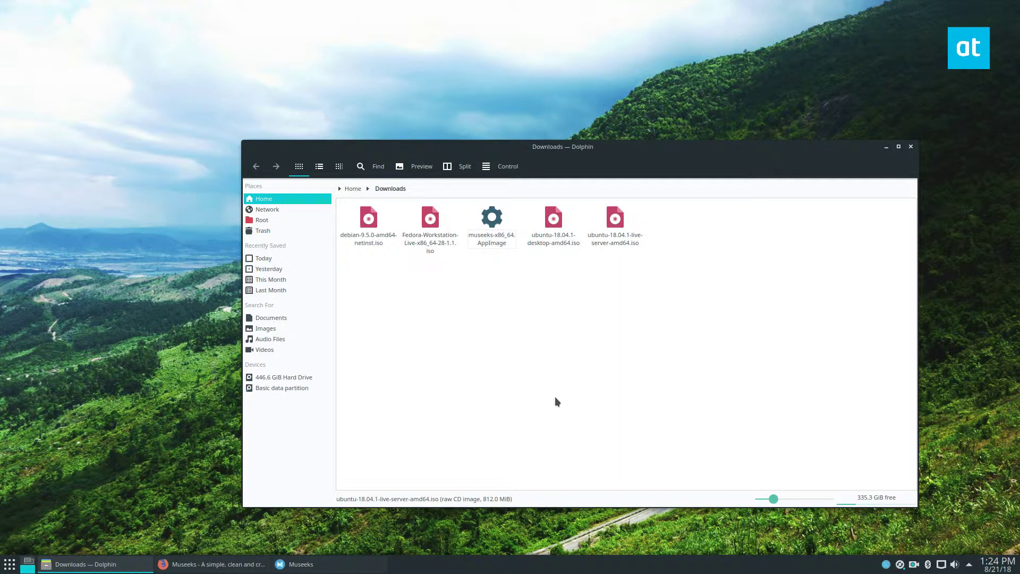
click(264, 199)
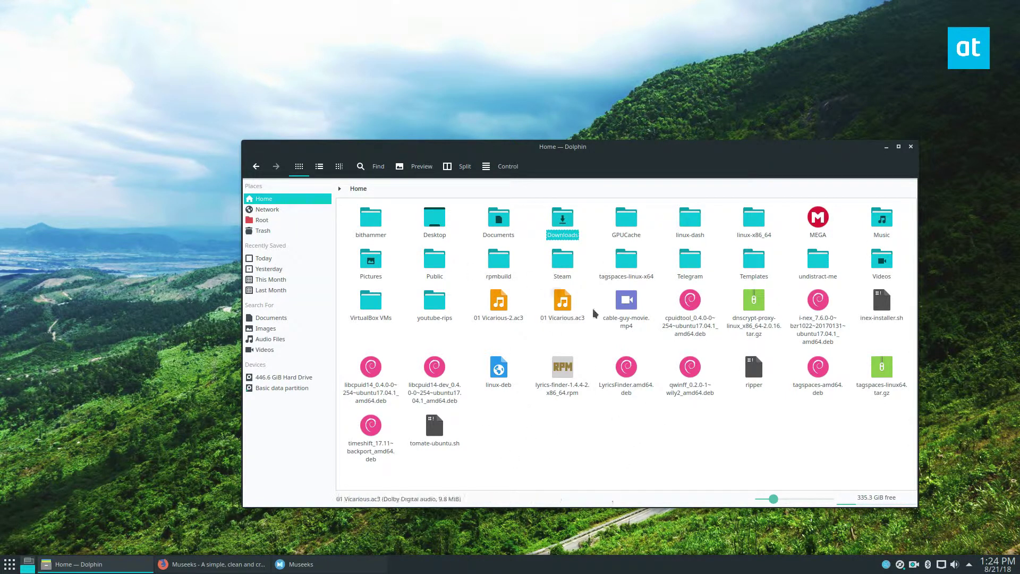
click(255, 166)
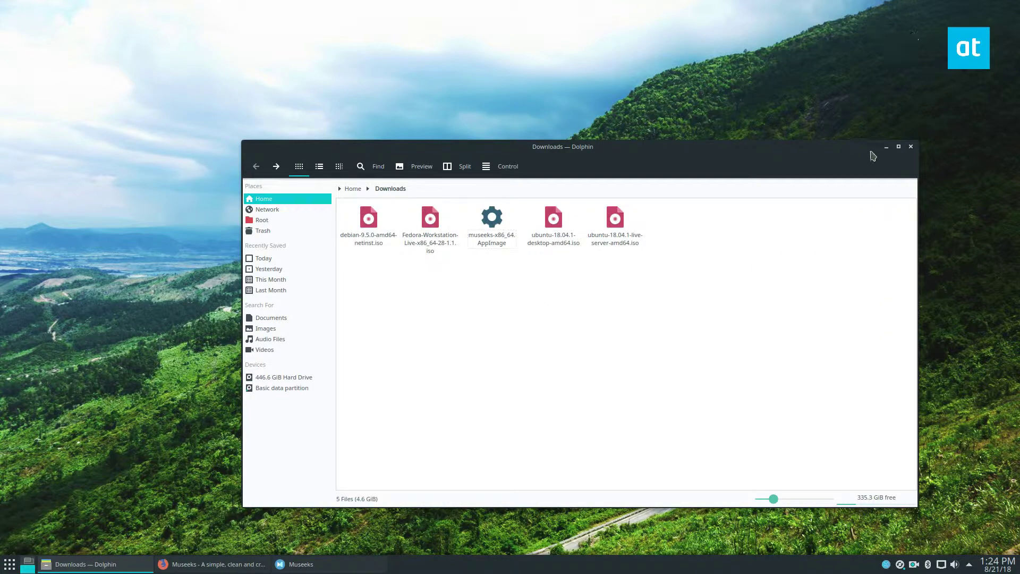
- Minimize the file manager and bring Museeks back as a smaller window
click(886, 146)
click(295, 564)
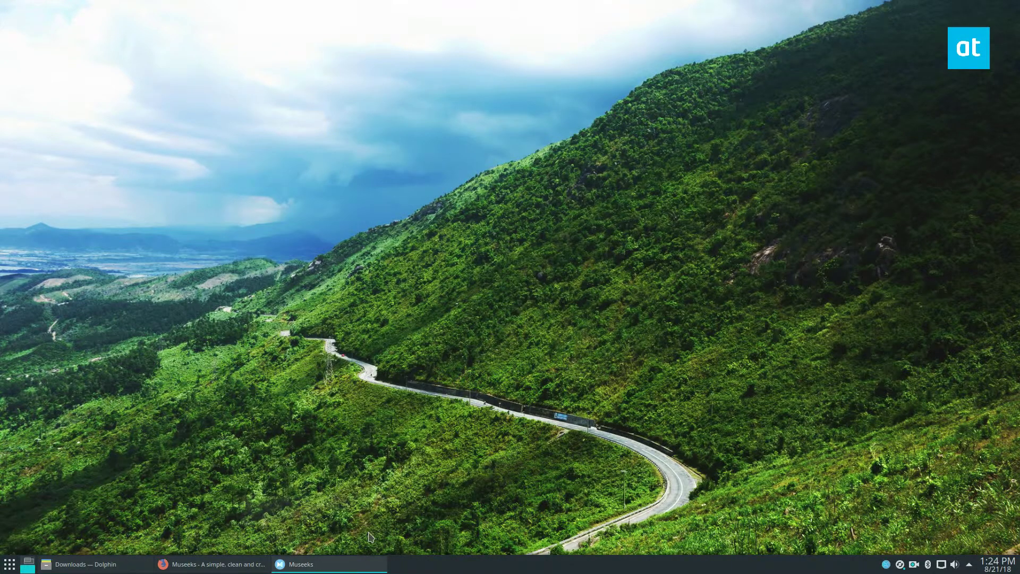
key(super+Page_Down)
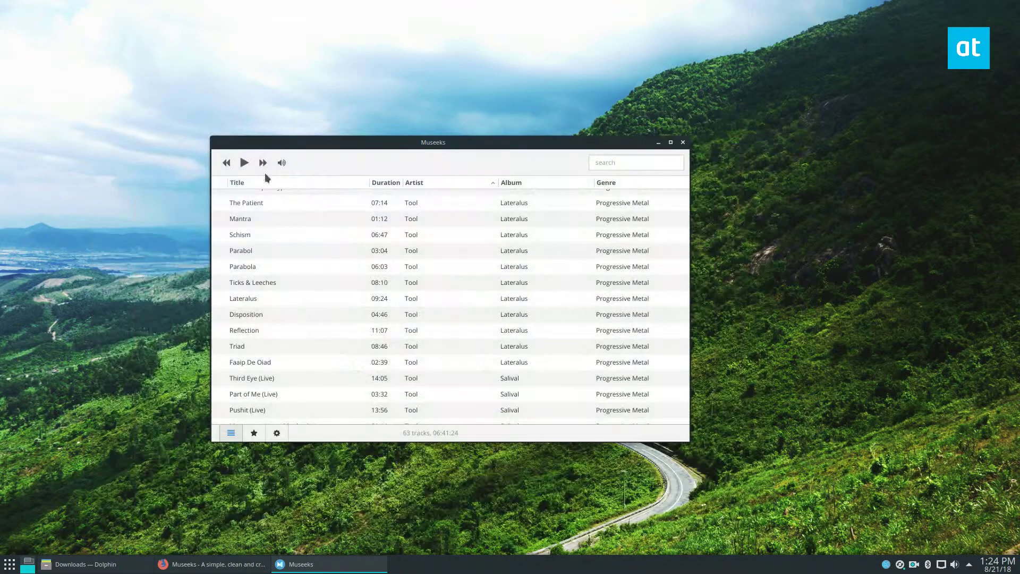
- Start playback of the library and display the play queue
click(244, 162)
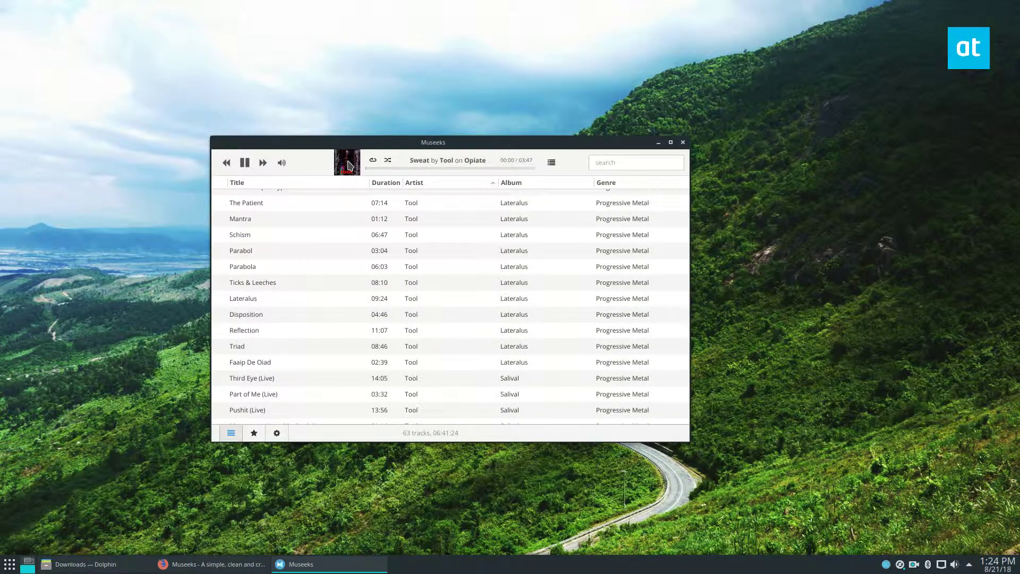
click(551, 162)
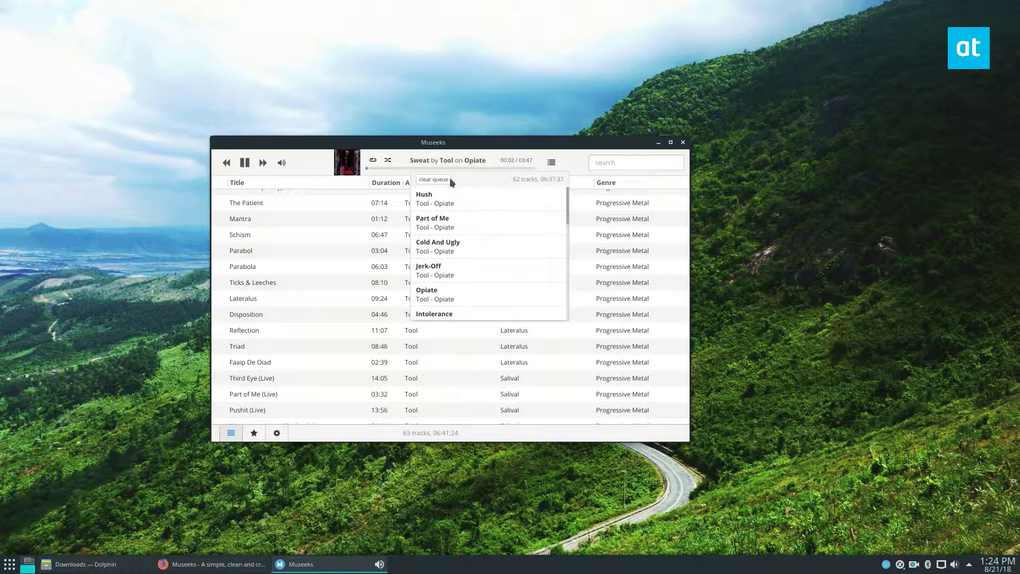
- Filter the library by "Lateral" and play the track Lateralus
click(629, 162)
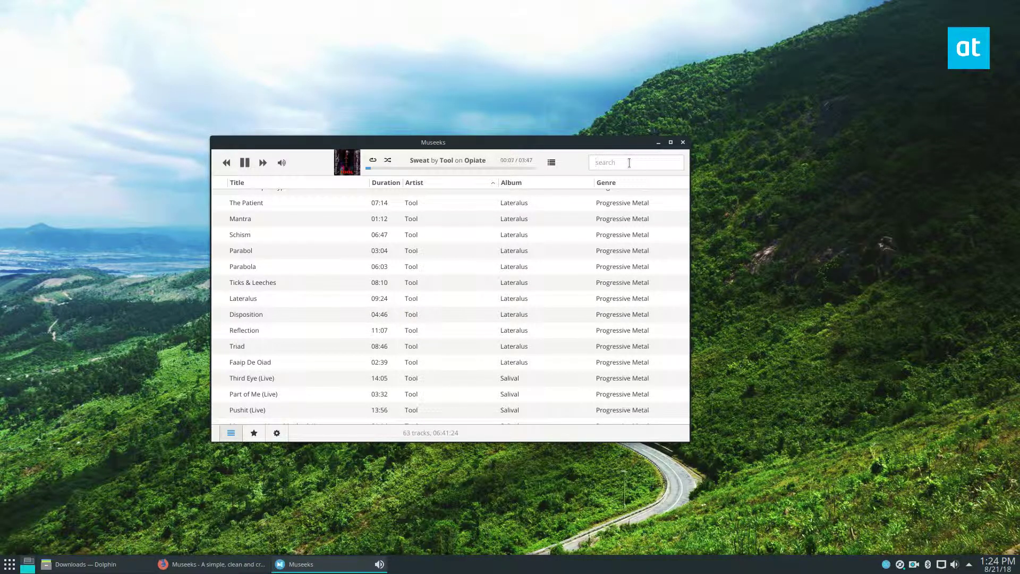
text(Lateral)
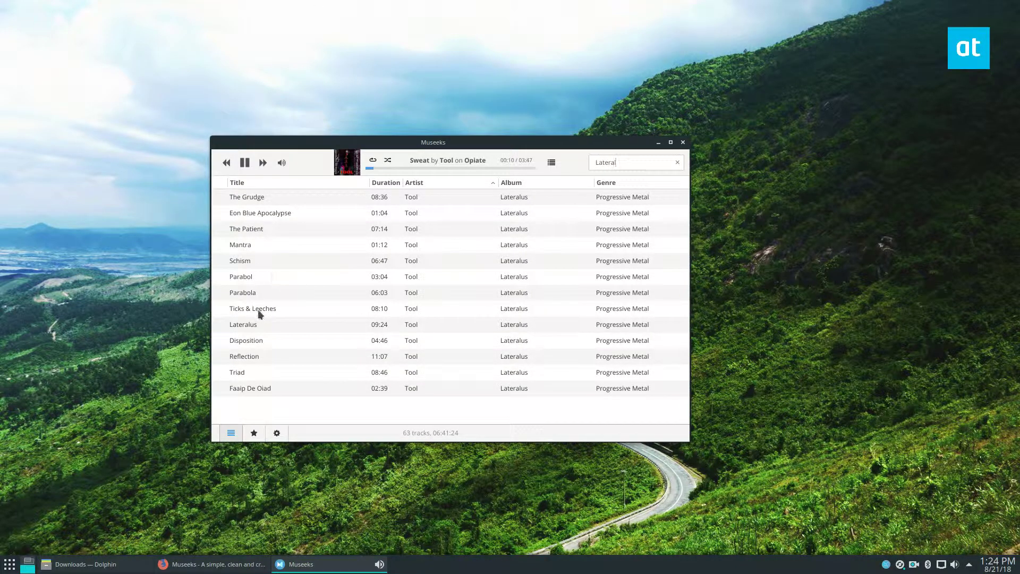
double_click(291, 325)
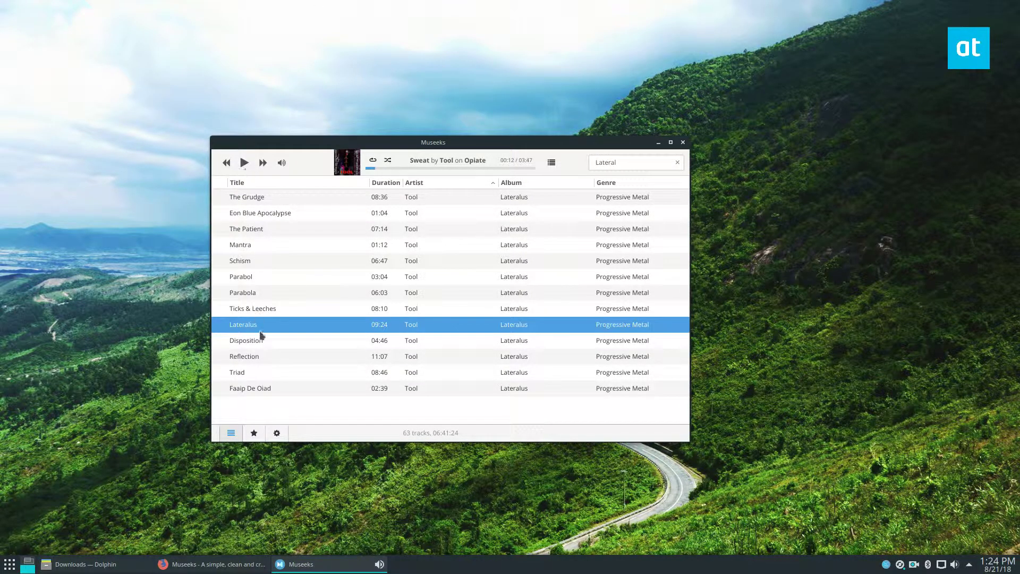
- Pause the track Lateralus and create a new empty playlist
click(245, 162)
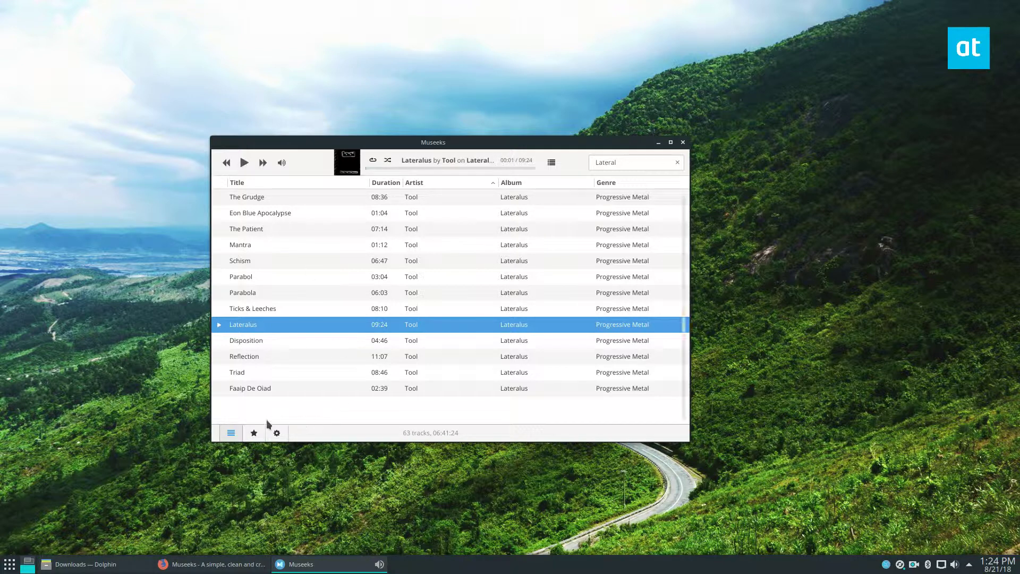
click(253, 433)
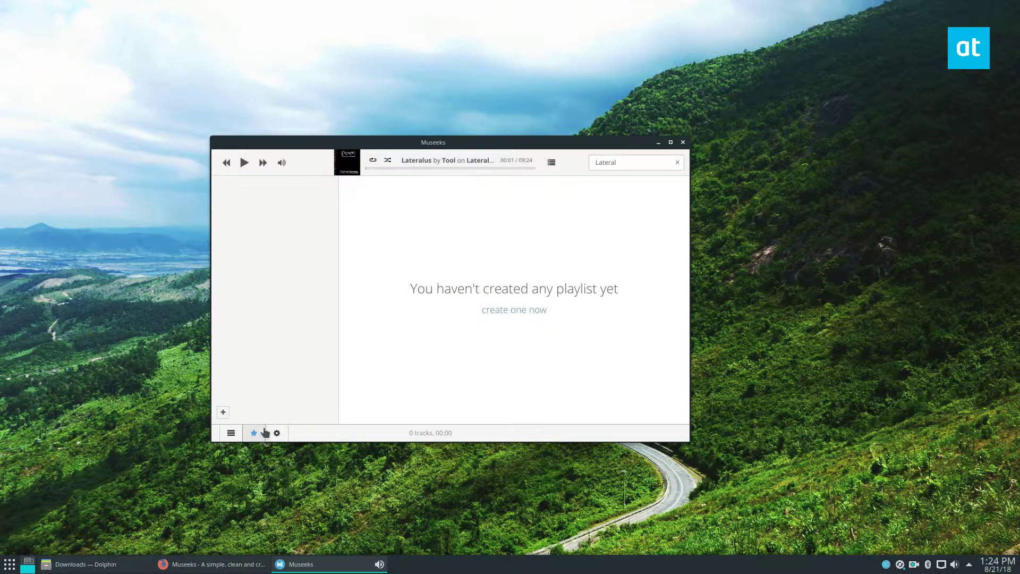
click(223, 413)
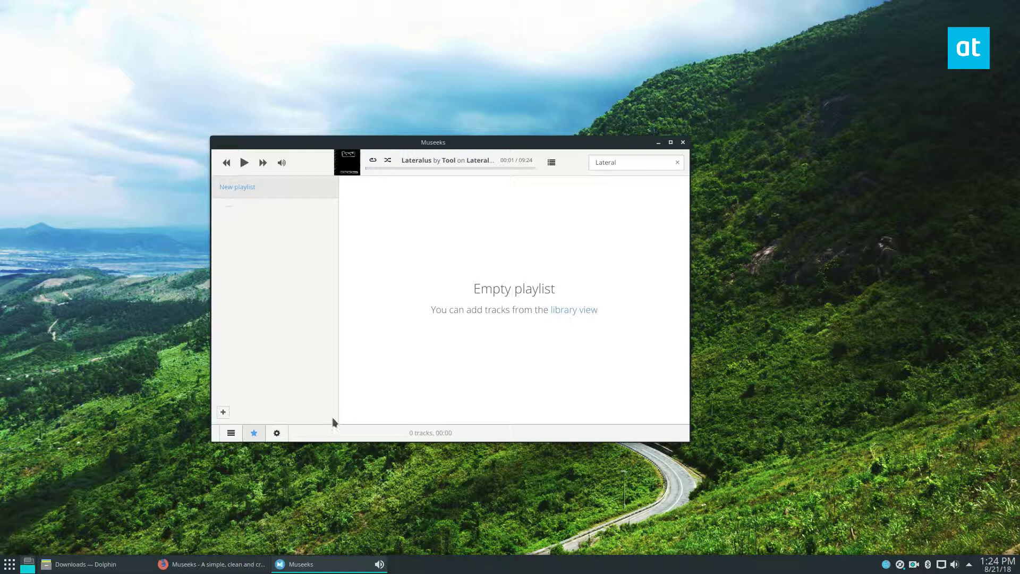
- View the library management settings, return to the track list and move the player window closer to the middle of the desktop
click(276, 435)
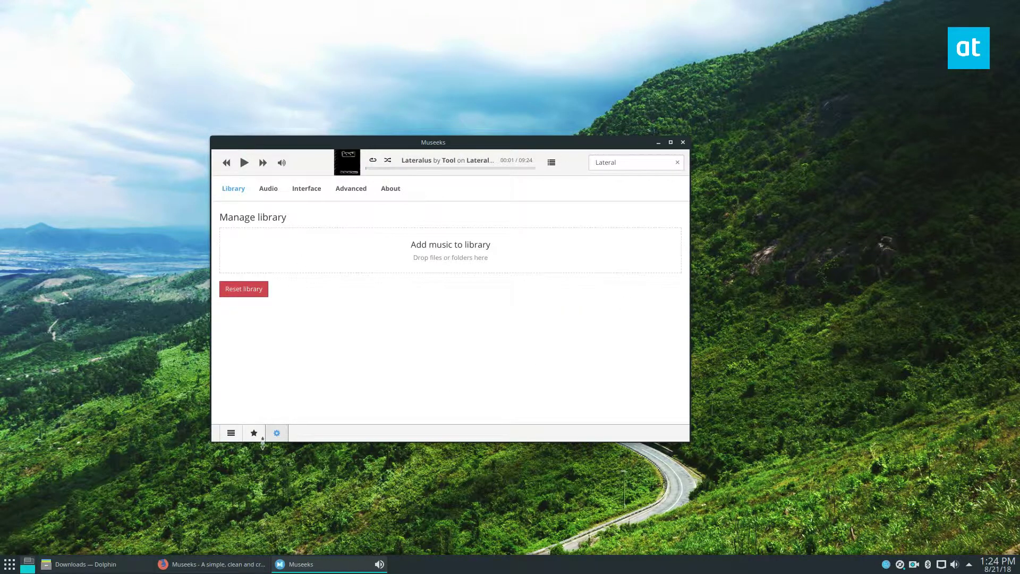
click(231, 432)
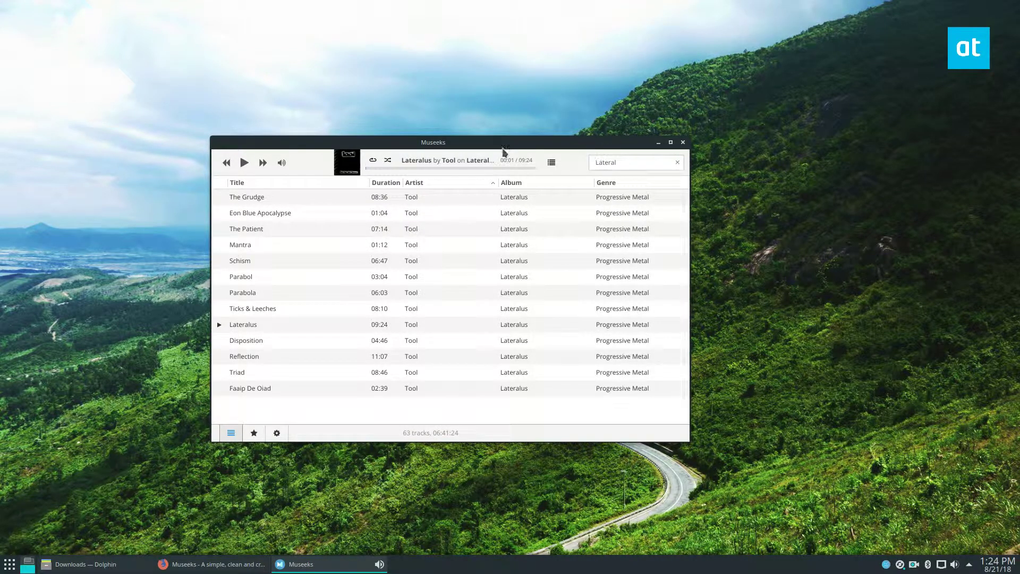
drag(265, 138, 334, 155)
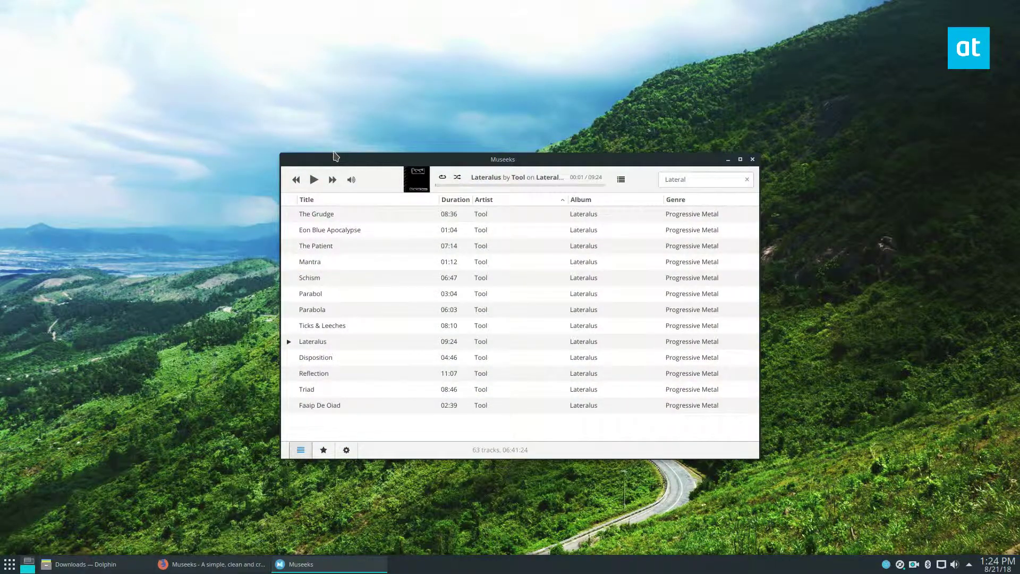